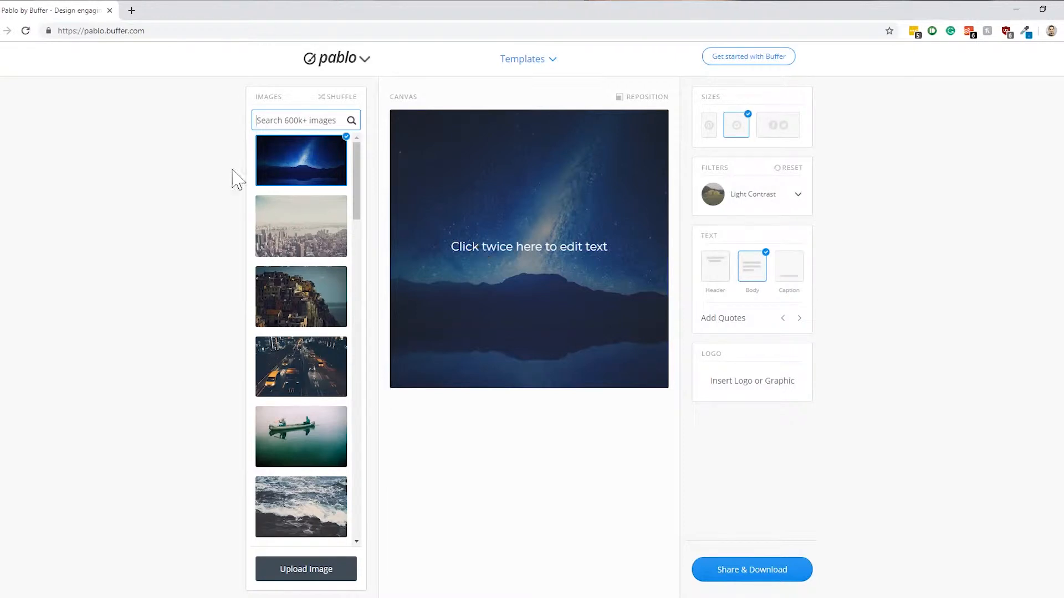
Search the image library for "stars" and browse the resulting photos
text(stars)
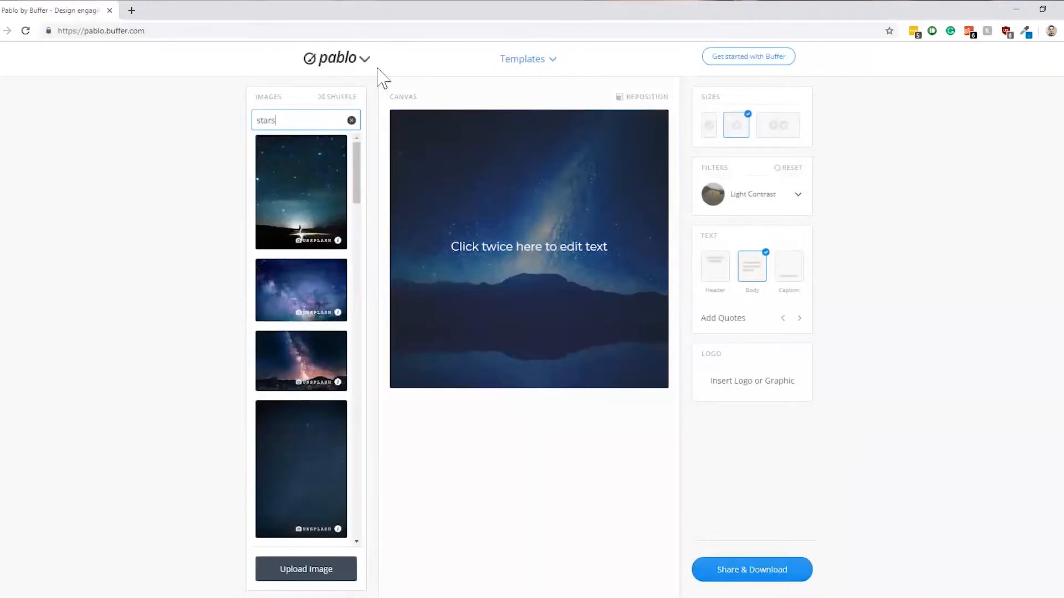
scroll(316, 266, down, 1)
scroll(299, 291, down, 6)
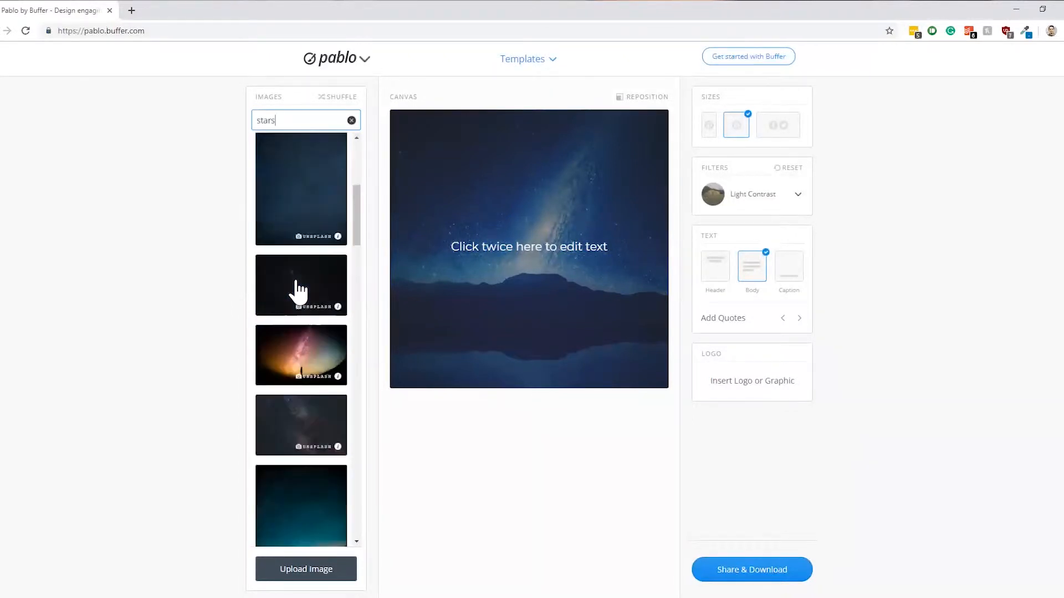
scroll(286, 288, up, 8)
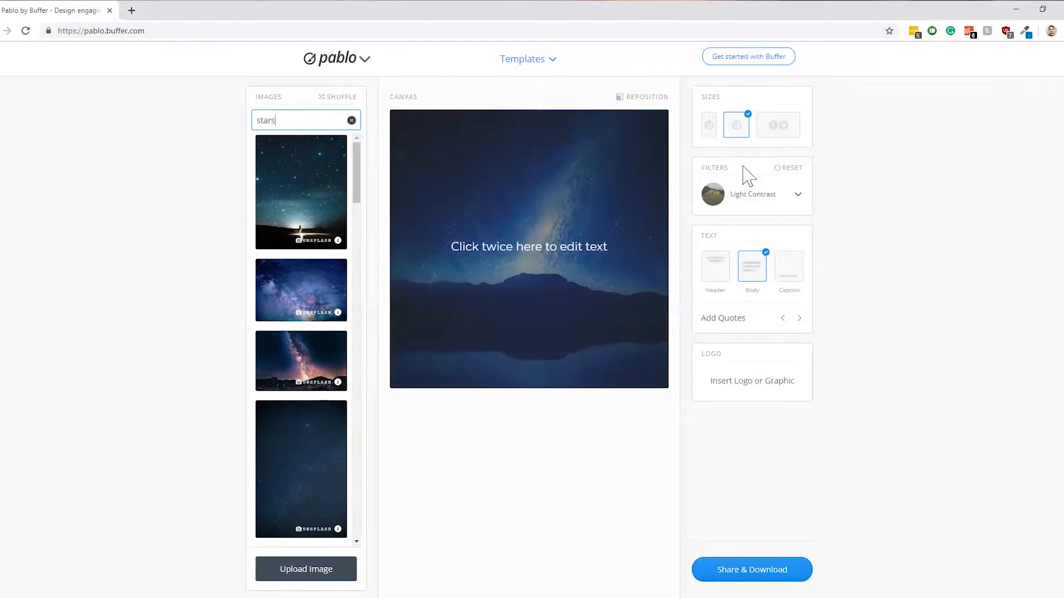
Switch the canvas to the wide Facebook and Twitter size and move the placeholder text to the upper part of the image
click(790, 141)
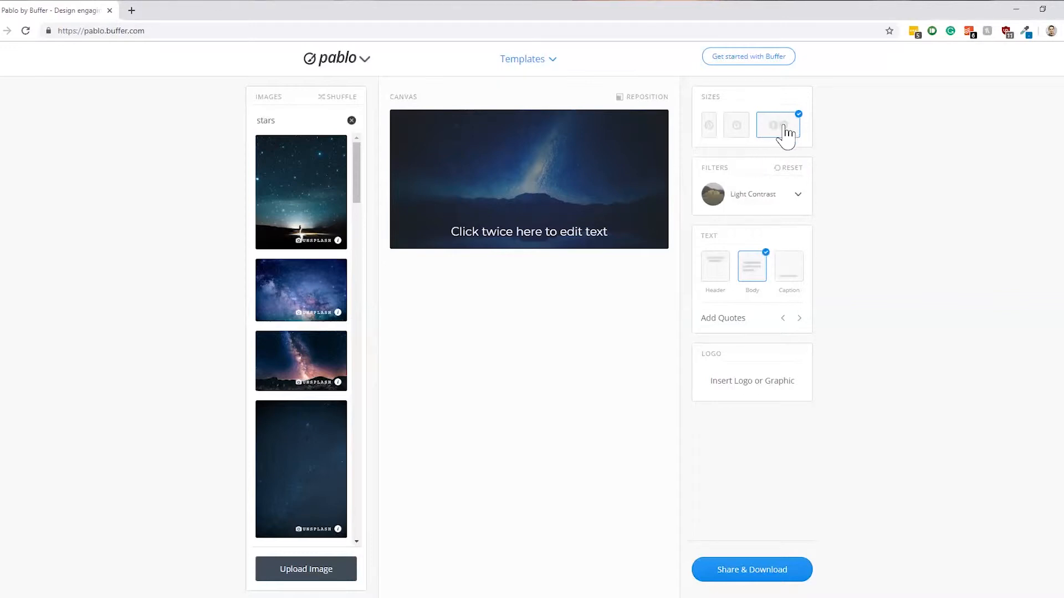
drag(573, 231, 569, 151)
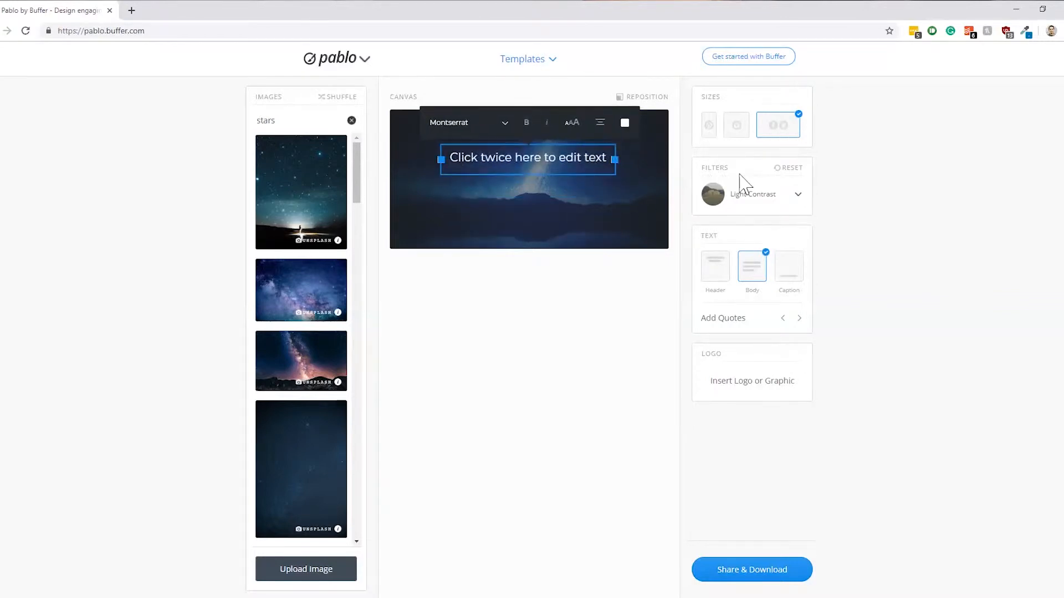
Use the blue-purple Milky Way photo as the background and reposition it slightly within the frame
click(325, 288)
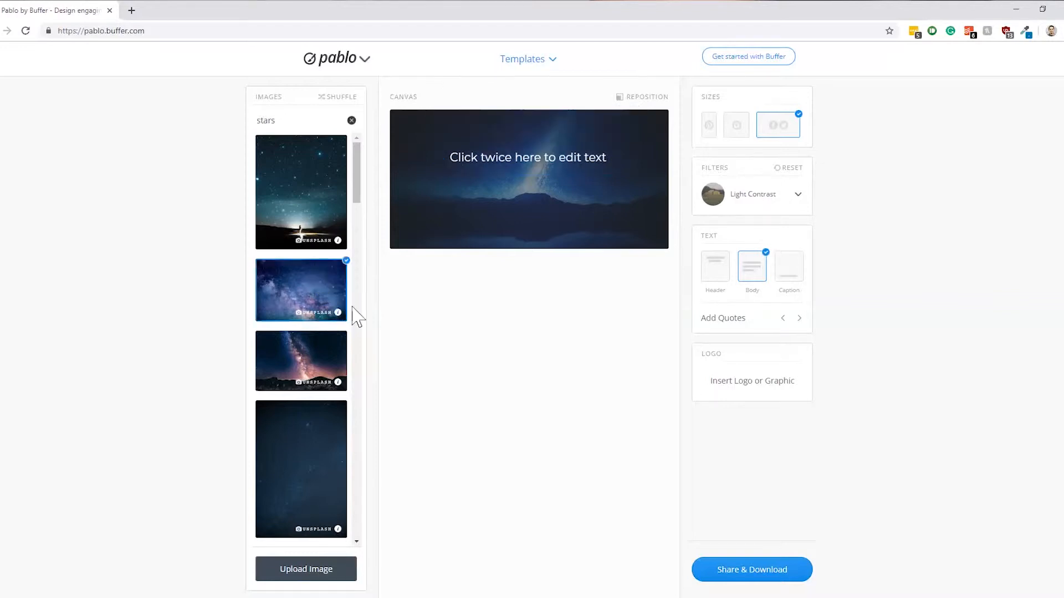
click(652, 103)
mouse_move(577, 294)
mouse_down()
mouse_move(577, 283)
mouse_move(582, 302)
mouse_up()
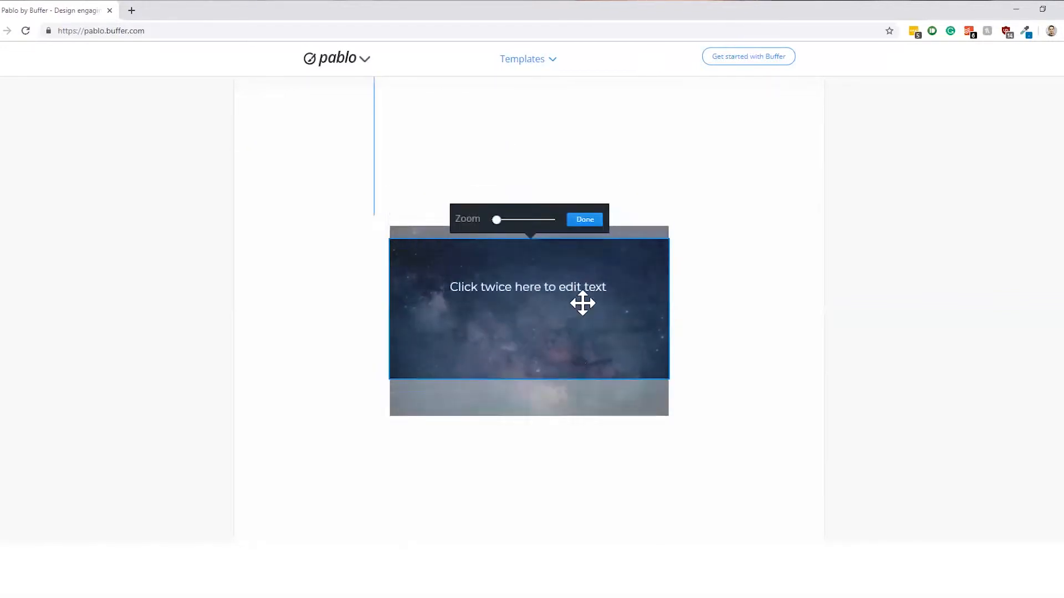
mouse_move(495, 222)
mouse_down()
mouse_move(598, 237)
mouse_move(497, 221)
mouse_up()
click(585, 220)
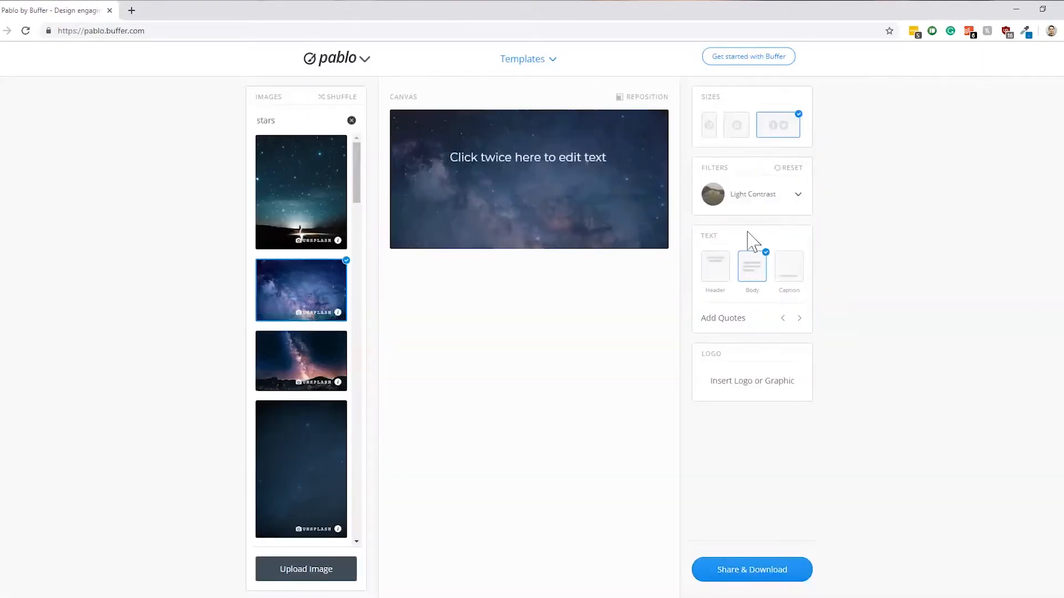
Try the None, Grayscale and Green Tint filters on the background photo
click(795, 195)
mouse_move(806, 245)
mouse_down()
mouse_move(807, 351)
mouse_move(805, 231)
mouse_up()
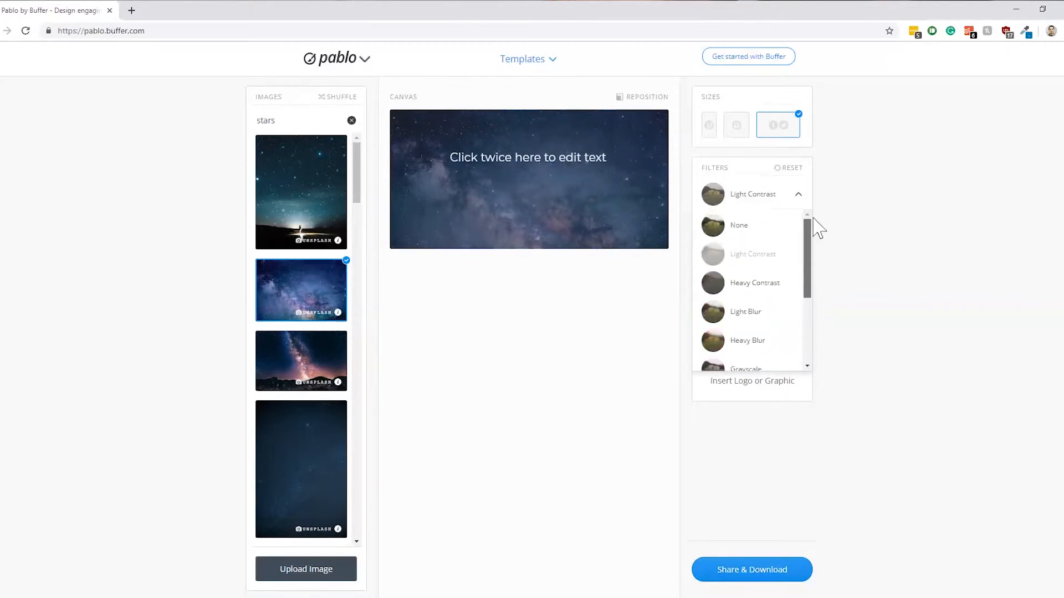
click(743, 227)
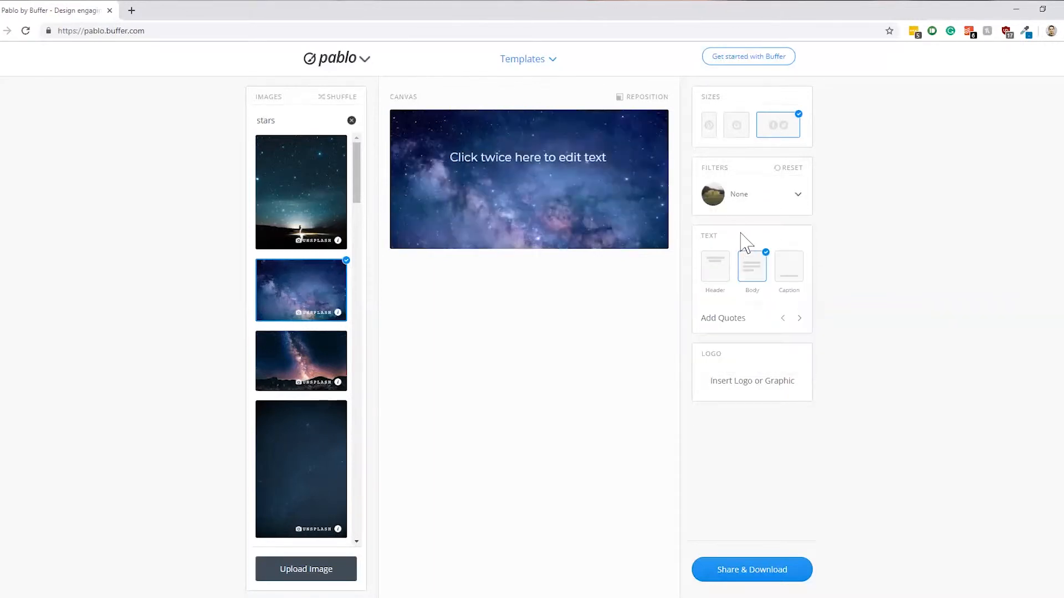
click(769, 195)
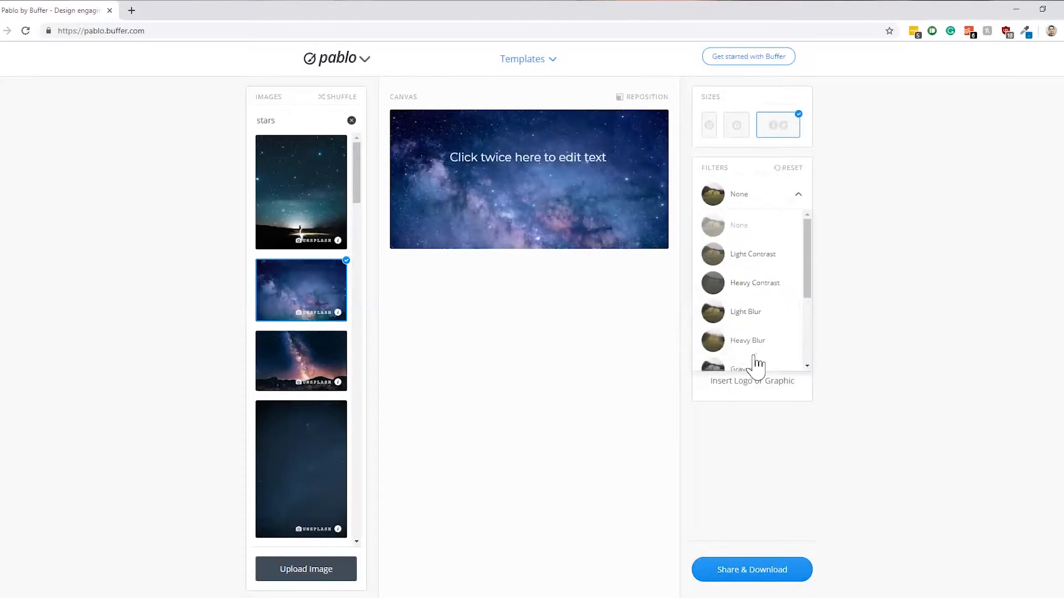
click(760, 368)
click(767, 199)
scroll(737, 343, down, 3)
click(743, 331)
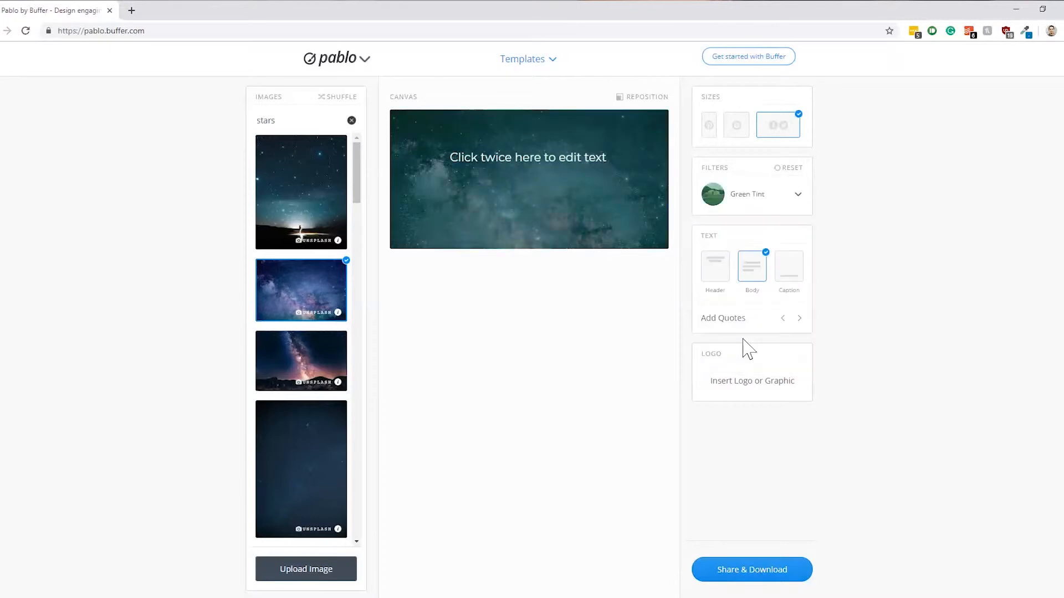
Apply the Grayscale filter to the background photo
click(798, 195)
scroll(765, 310, up, 2)
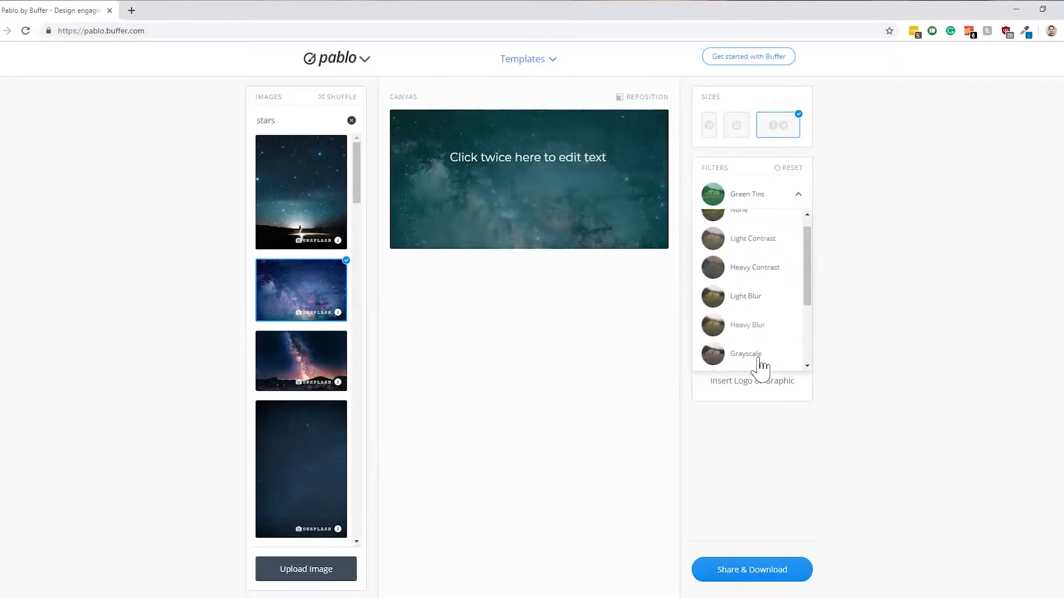
click(760, 360)
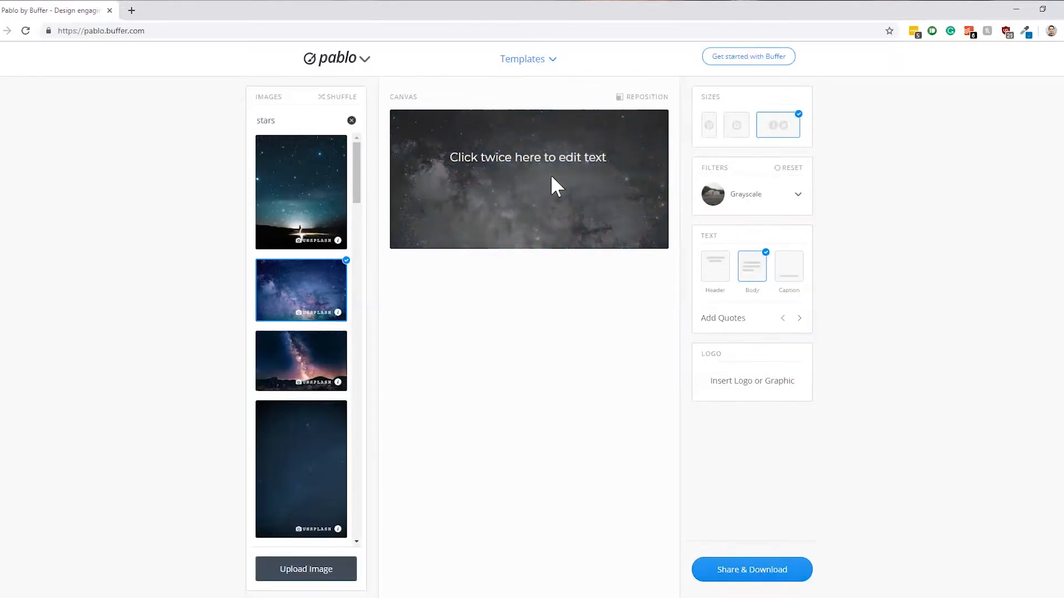
Try the header, body, caption and quote text options one after another, ending with only the body text enabled
click(755, 295)
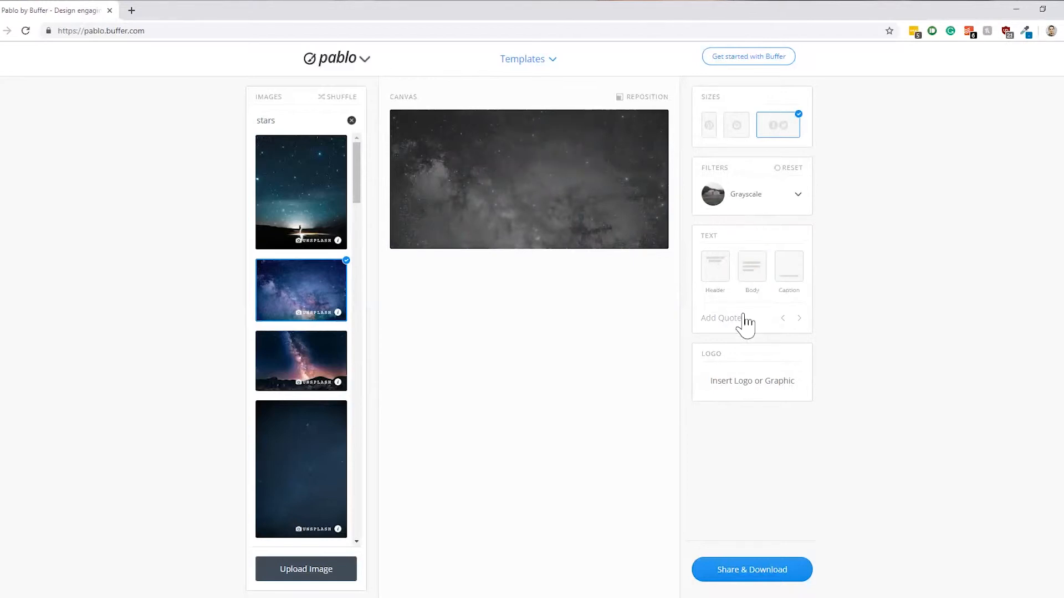
click(709, 277)
click(708, 277)
click(714, 273)
click(717, 272)
click(755, 269)
click(753, 268)
click(783, 273)
click(784, 273)
click(736, 321)
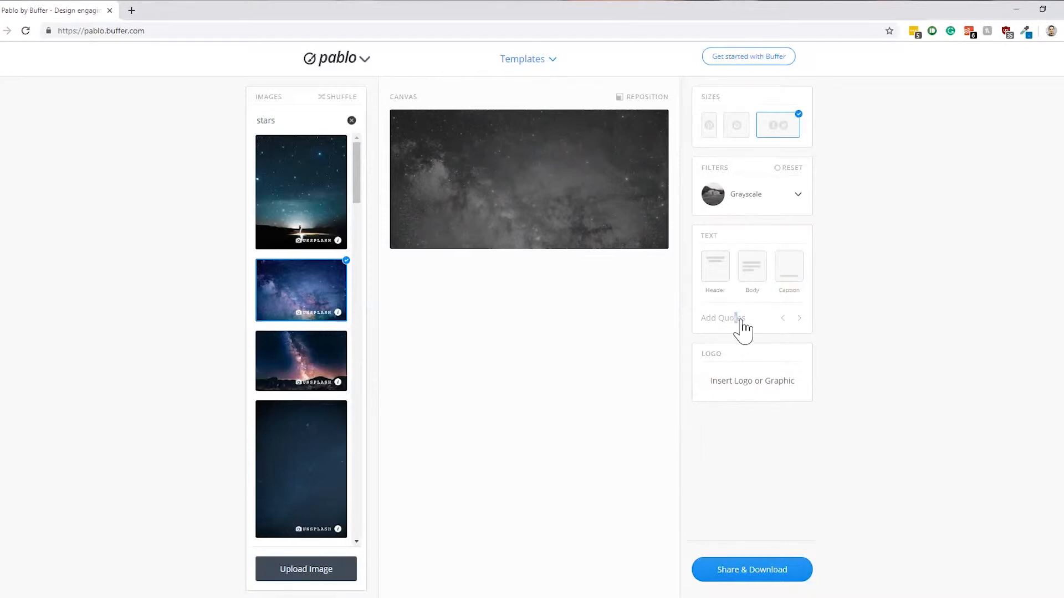
click(755, 279)
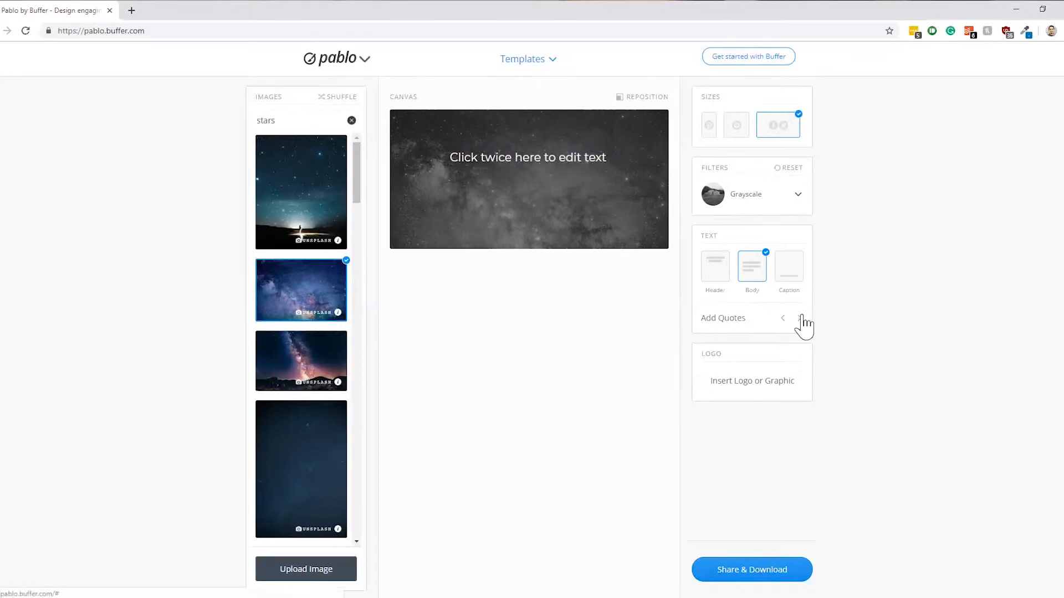
Cycle through the suggested quotes to the Alice Walker one, and toggle the body text off and on again
click(799, 318)
click(800, 319)
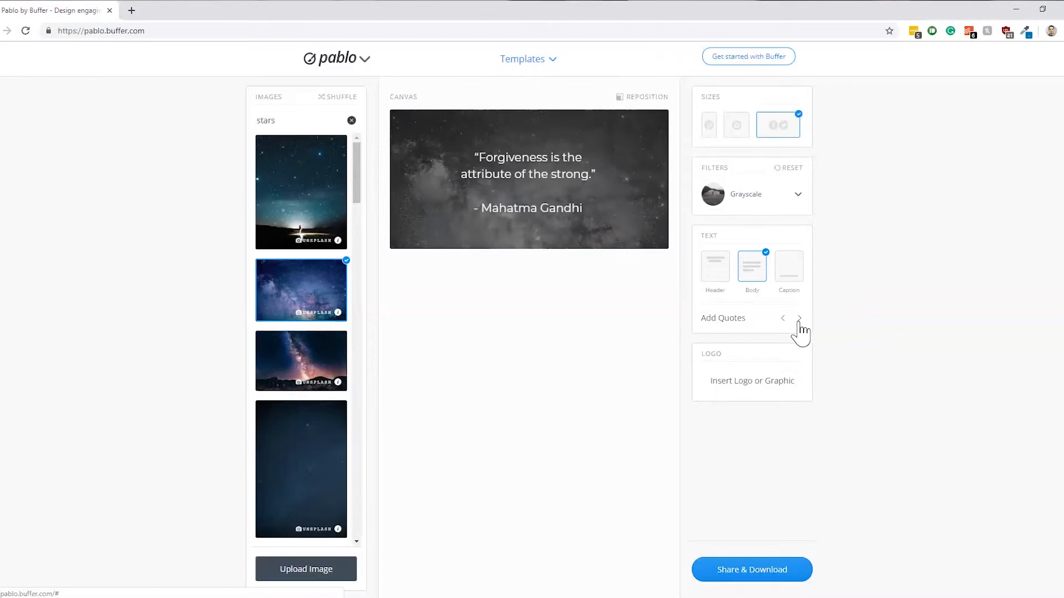
click(800, 324)
click(799, 324)
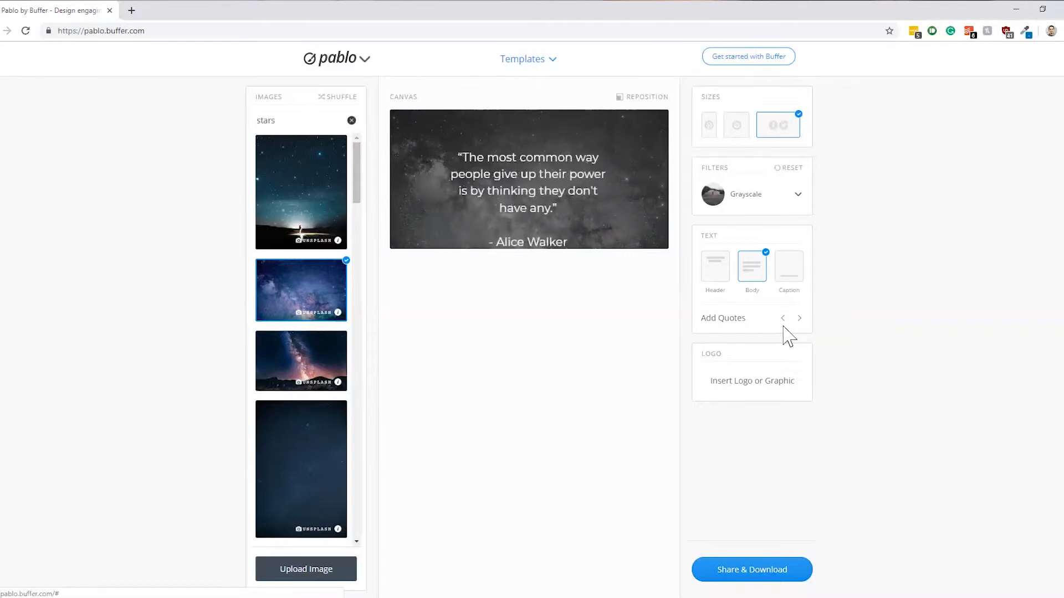
click(740, 270)
click(751, 275)
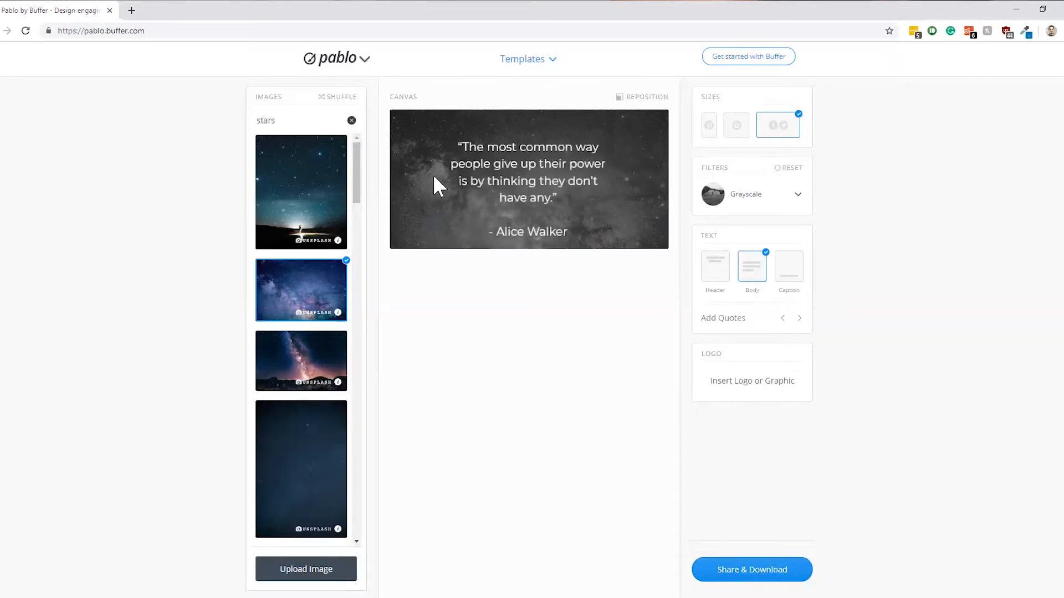
Replace the quote on the canvas with the text "How to creat video thumbnails"
click(504, 174)
double_click(527, 173)
key(ctrl+a)
text(How to creat v)
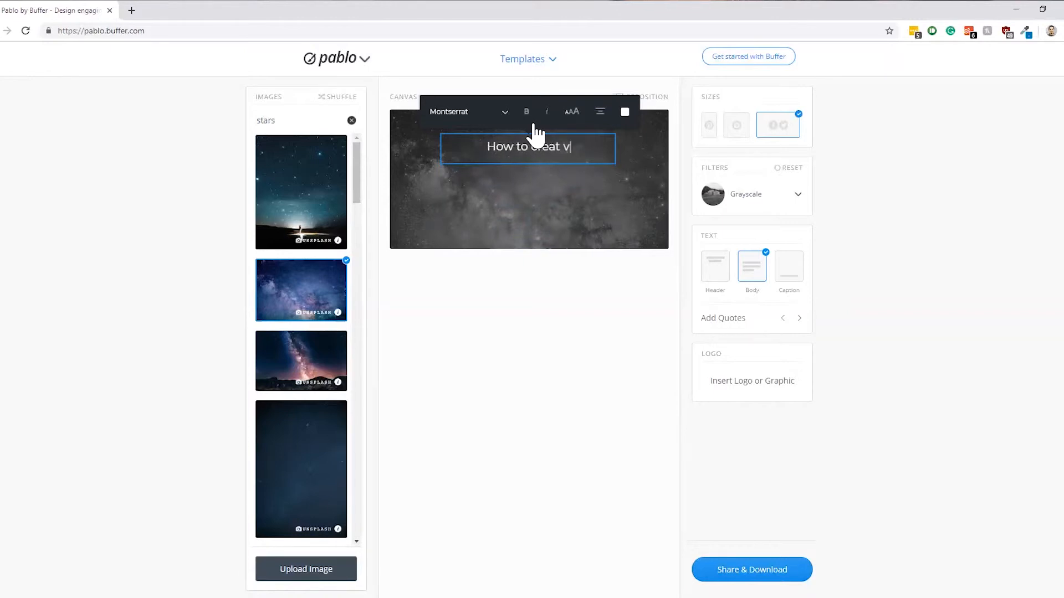
text(ideo thumbnails)
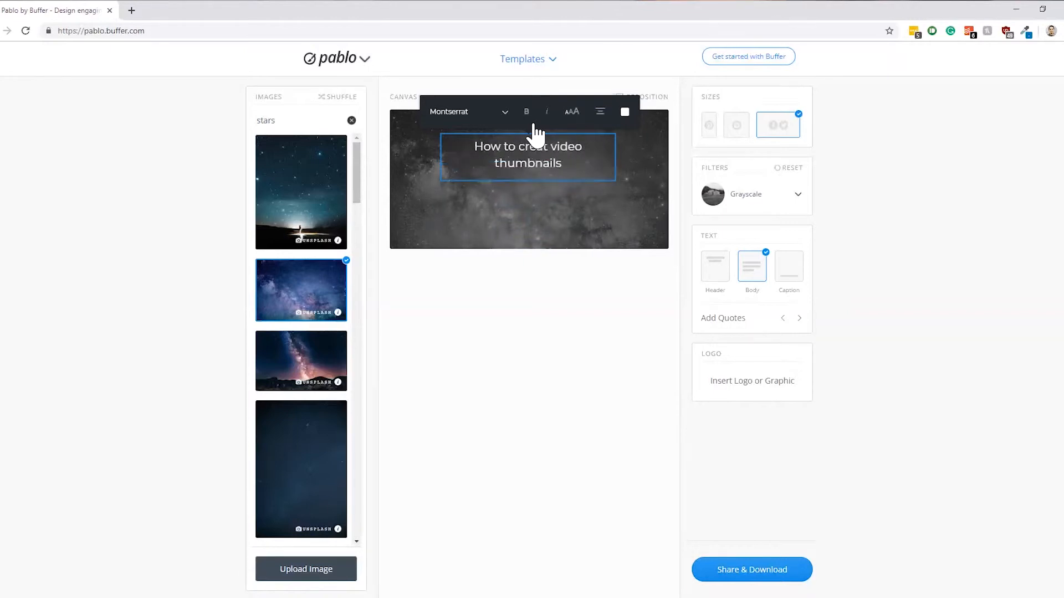
Preview other fonts but keep Montserrat, and make the title bold, non-italic and the largest text size
click(505, 115)
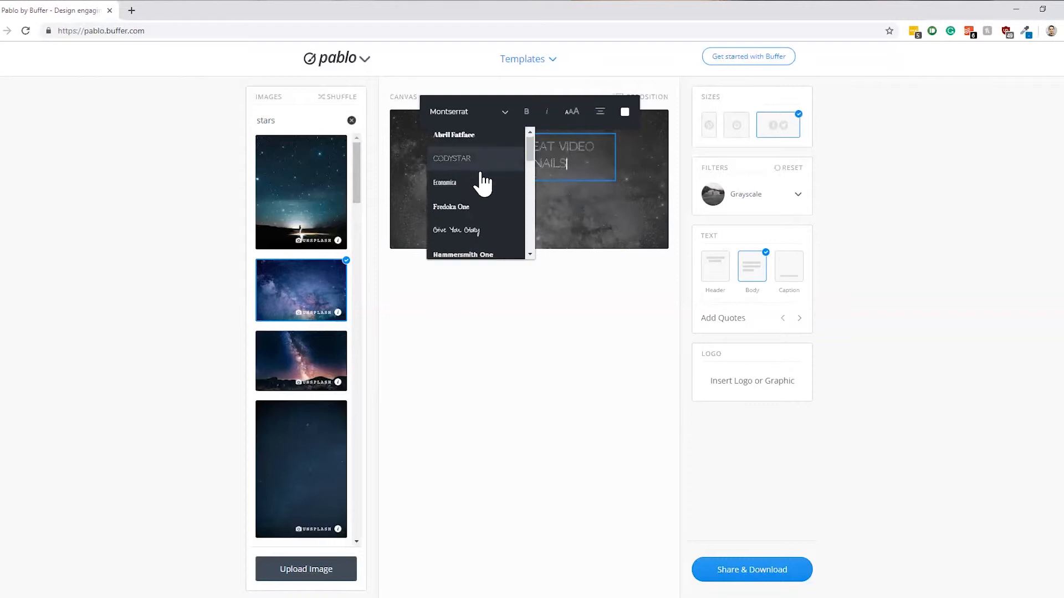
scroll(483, 178, down, 5)
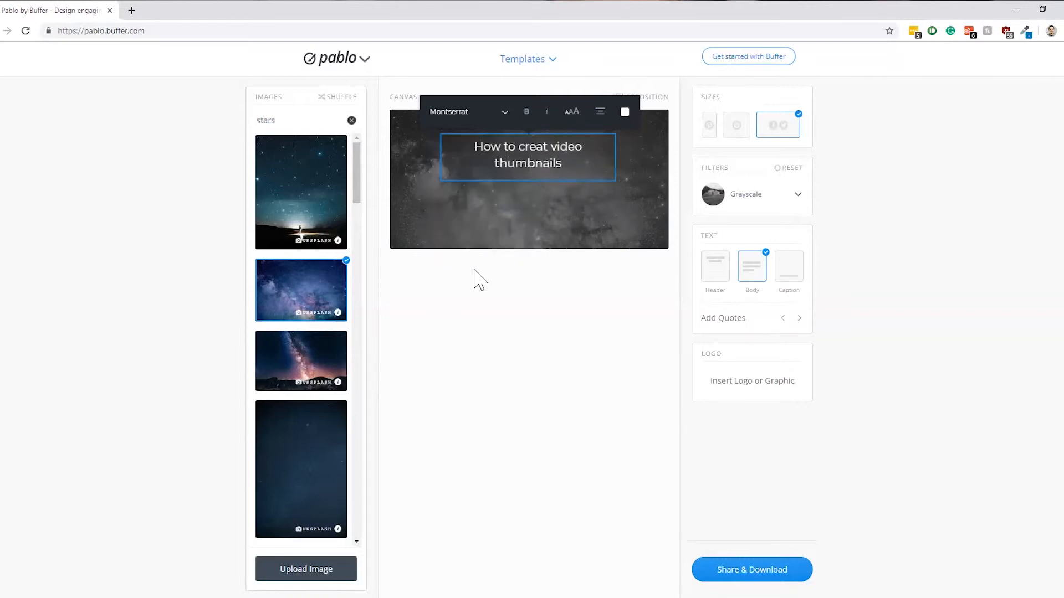
click(528, 112)
click(547, 113)
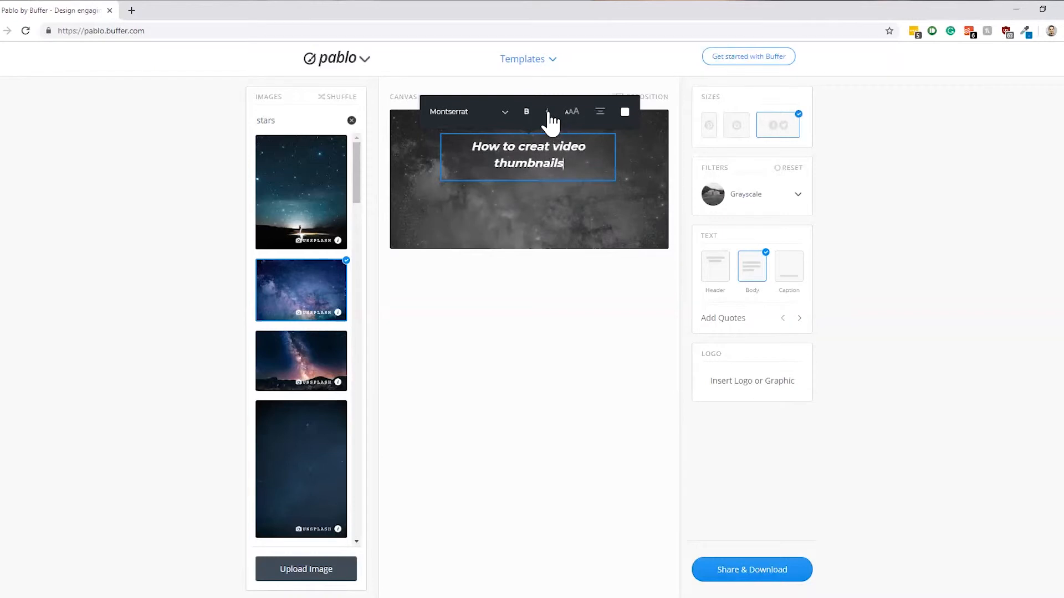
click(547, 113)
click(575, 113)
click(575, 113)
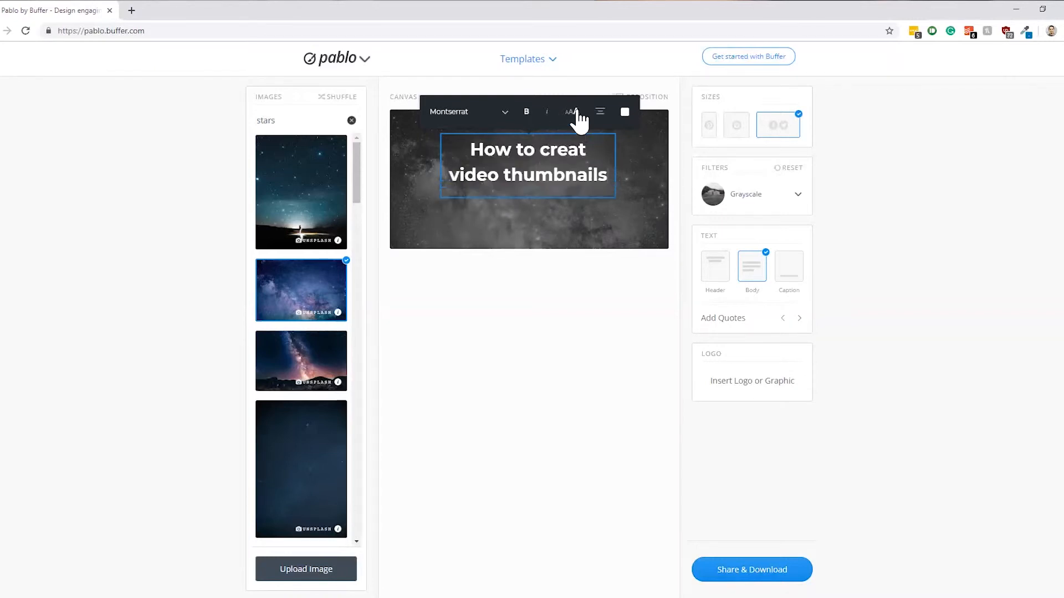
Cycle the title's text alignment through its options and back to centered
click(602, 113)
click(602, 114)
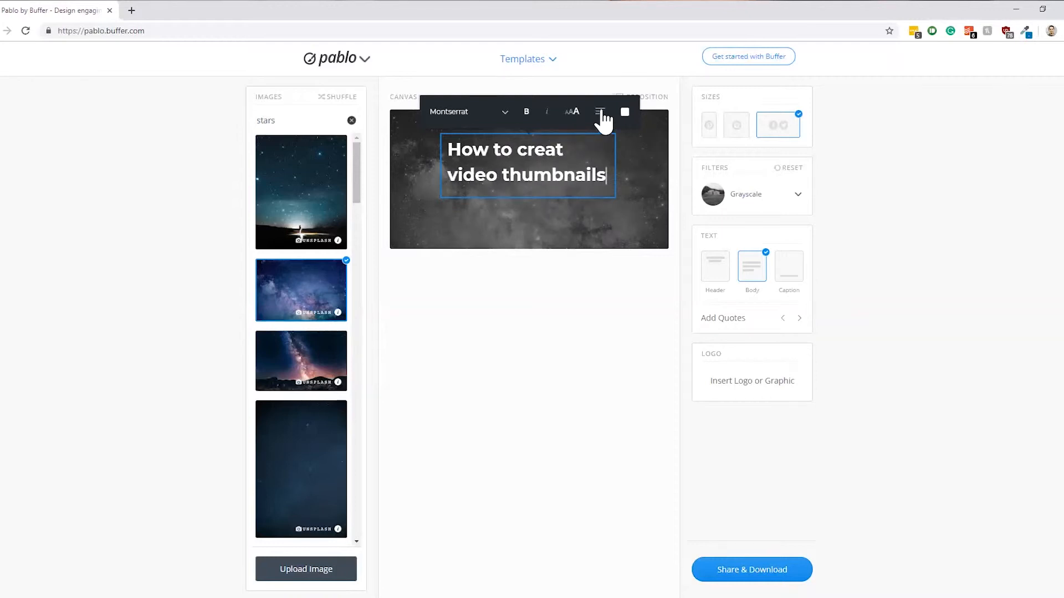
click(601, 114)
Color the title orange-red and move it slightly down, centered horizontally on the canvas
click(624, 112)
click(603, 159)
click(614, 226)
click(549, 159)
drag(549, 159, 549, 168)
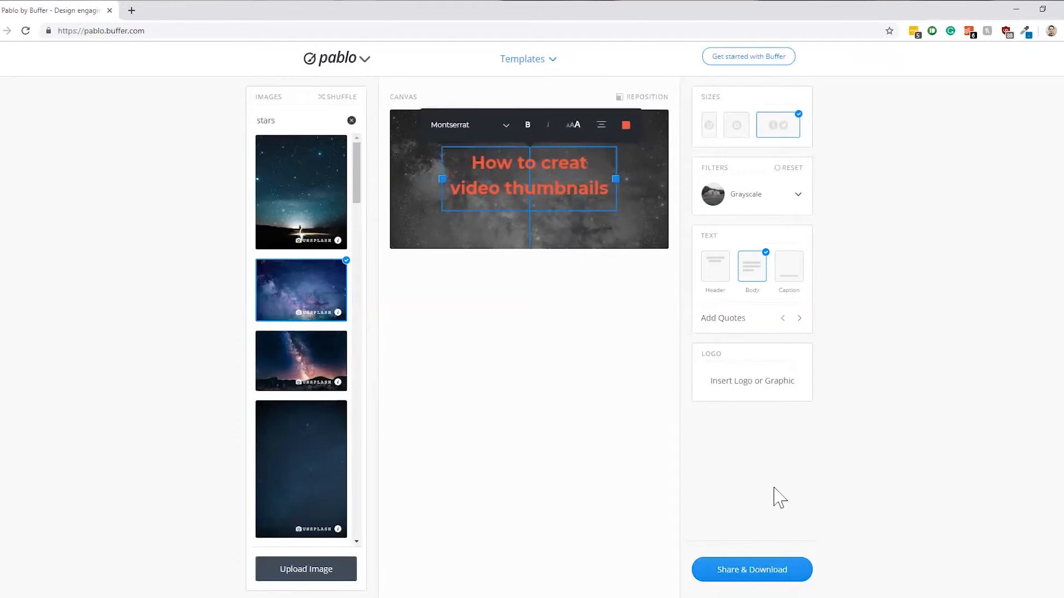
Insert a logo from the Logos folder under Culler Media > Refreshed Brand on the D: drive
click(757, 389)
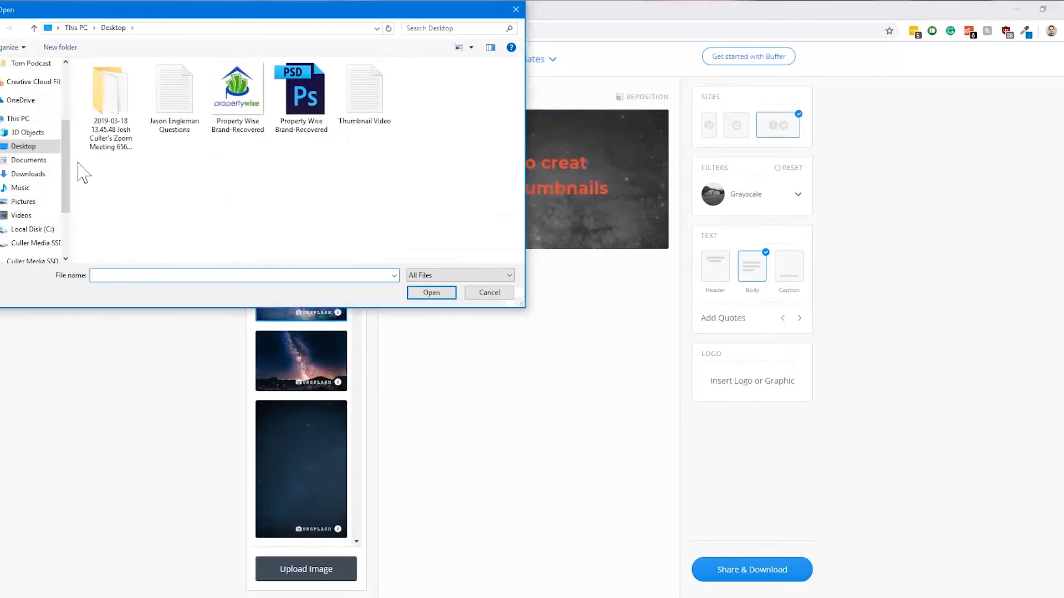
click(40, 243)
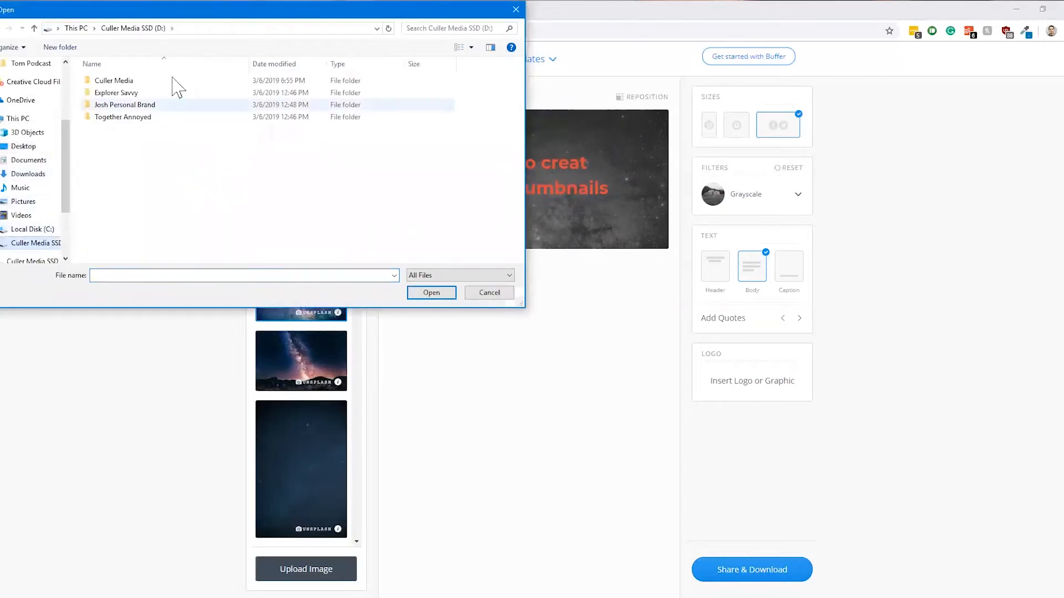
double_click(175, 81)
double_click(173, 153)
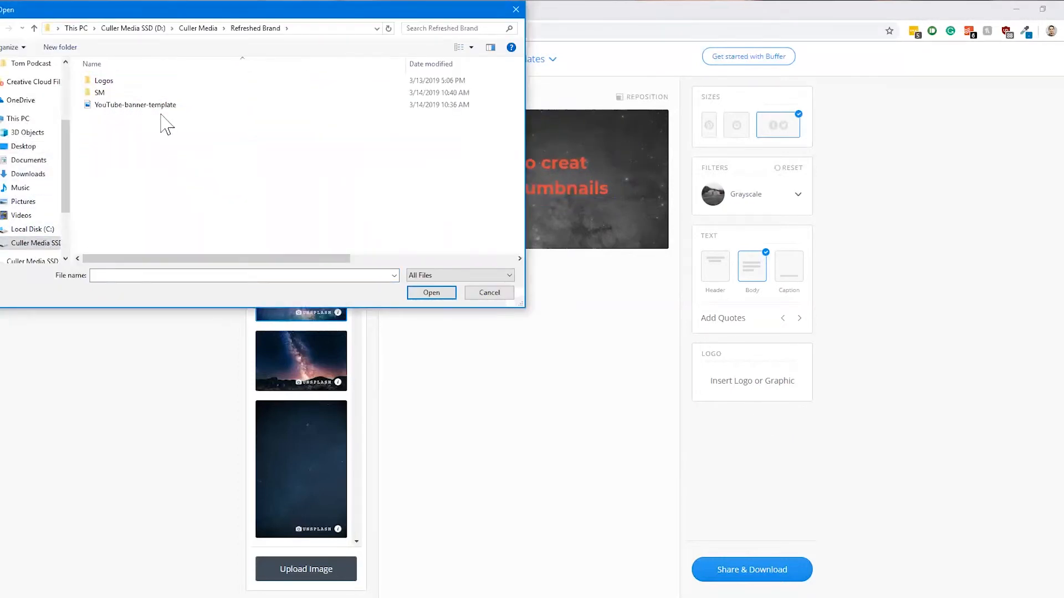
double_click(163, 82)
double_click(168, 94)
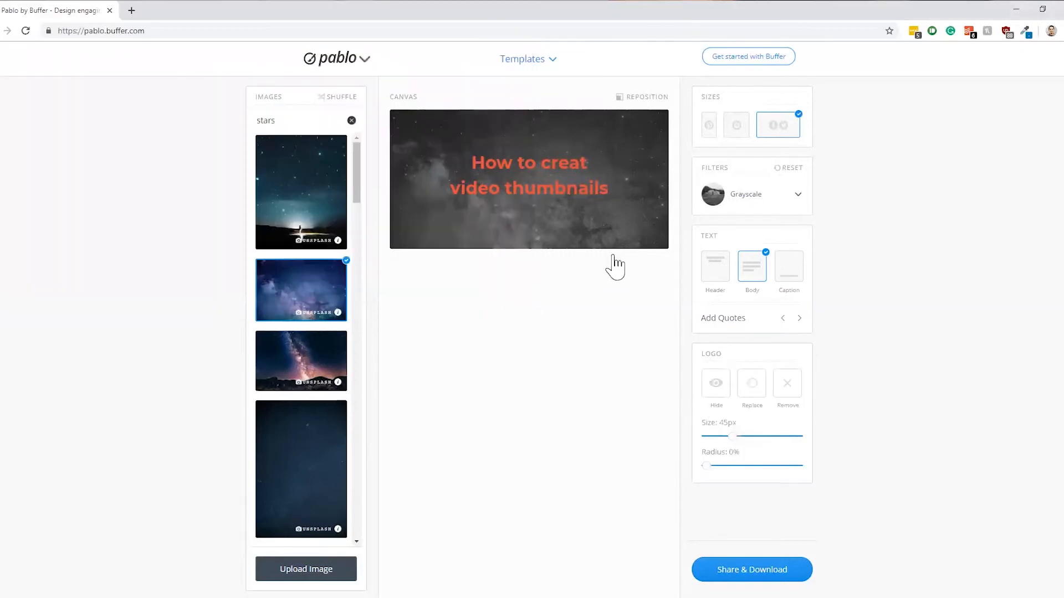
Set the logo size to 58 px and place it in the lower-left corner of the image
drag(532, 190, 463, 225)
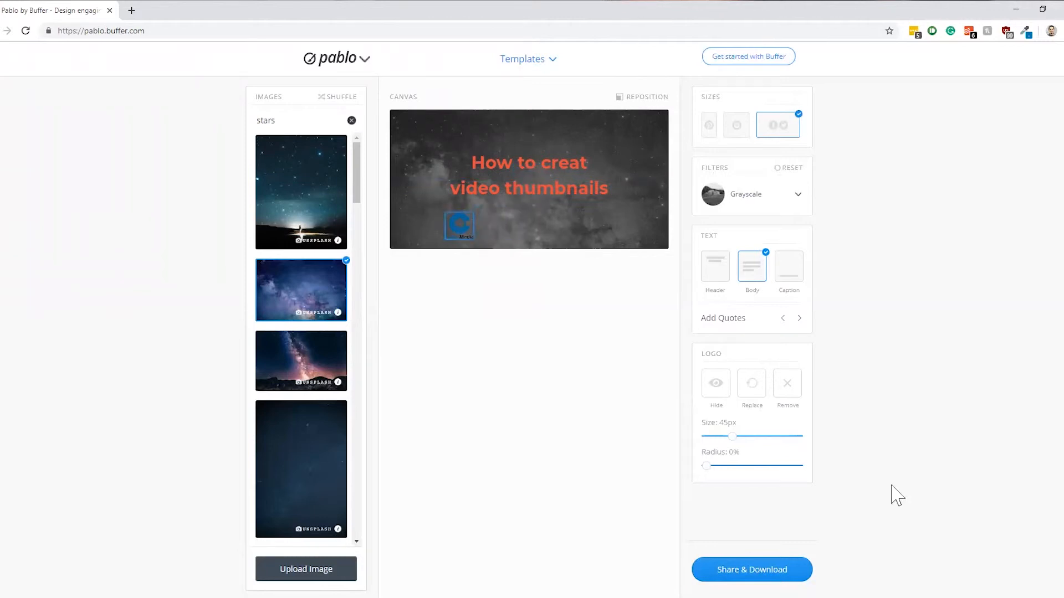
drag(730, 435, 798, 437)
click(742, 437)
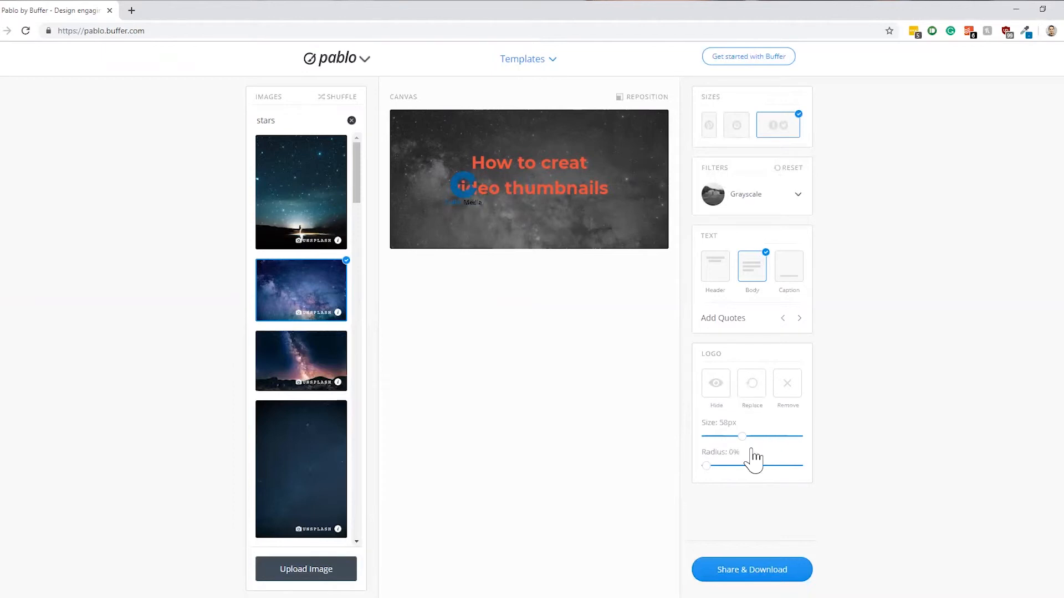
drag(472, 190, 431, 225)
Download the finished thumbnail image
click(767, 567)
click(764, 566)
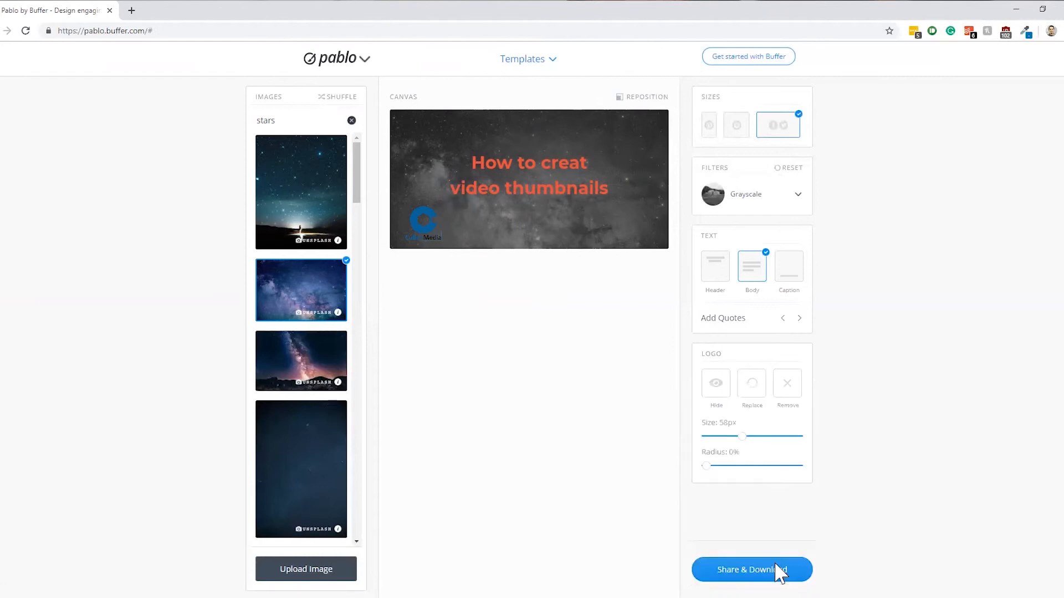
click(774, 565)
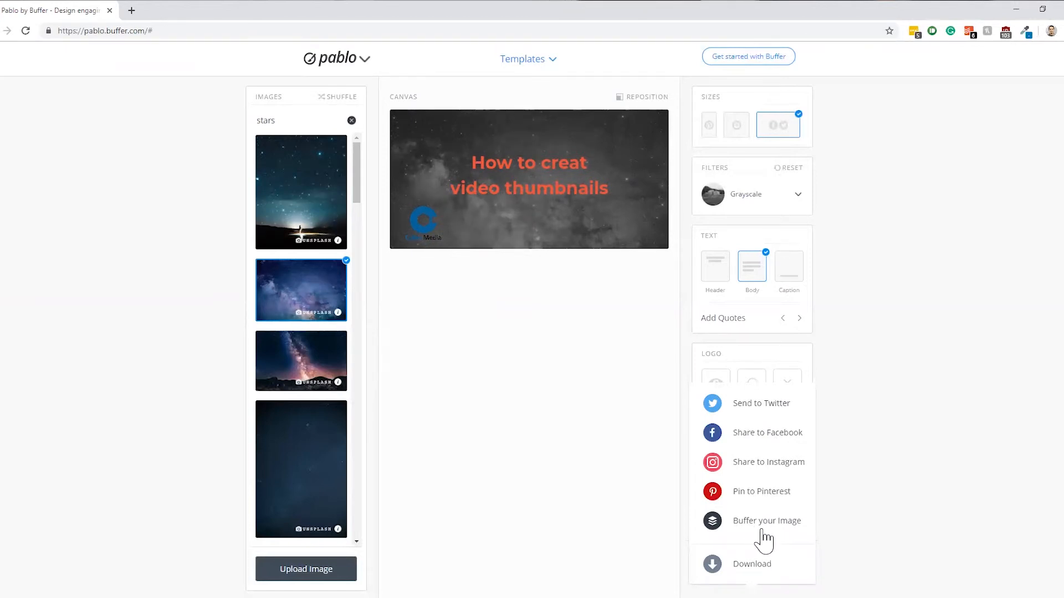
click(752, 564)
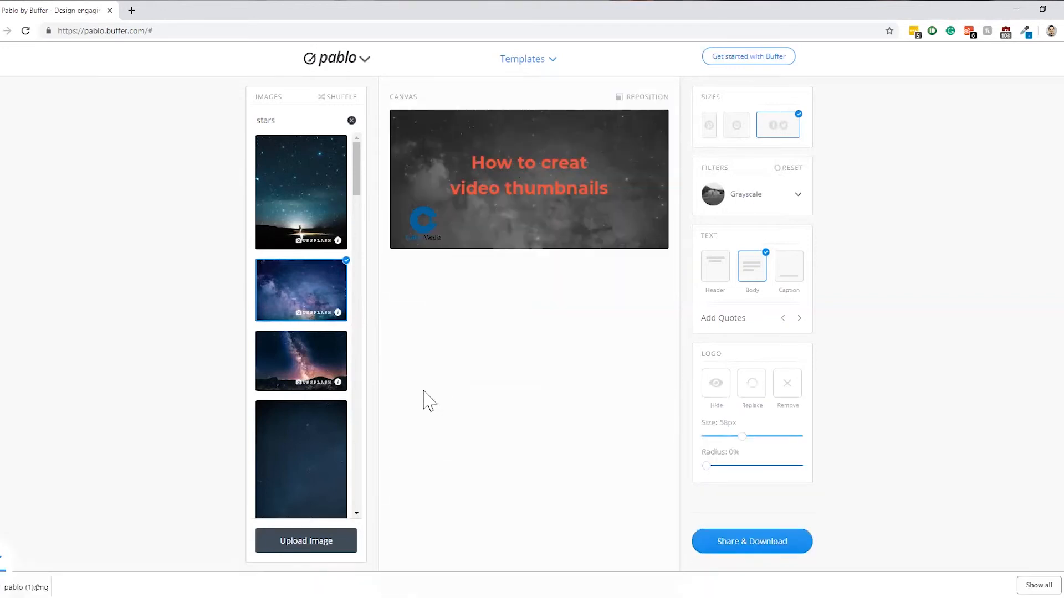